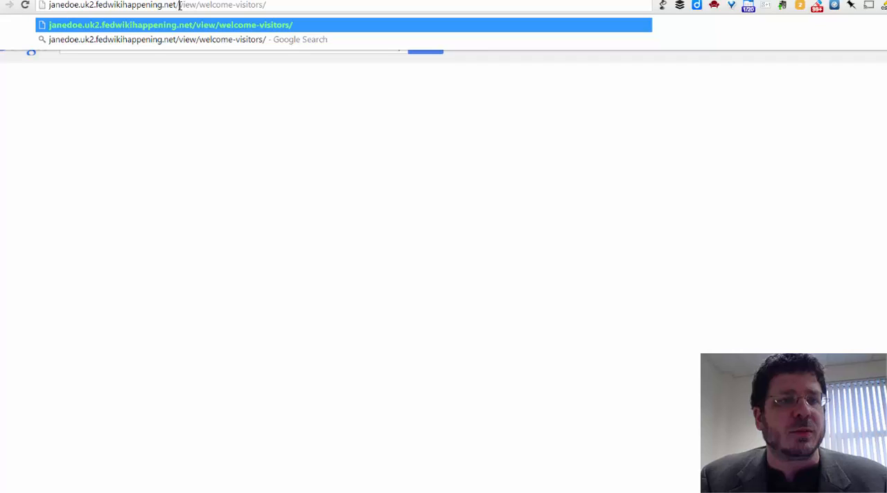
# Shorten the new site's address to its uk2.fedwikihappening.net domain, without the view/welcome-visitors path, and open it
pyautogui.press('Delete')
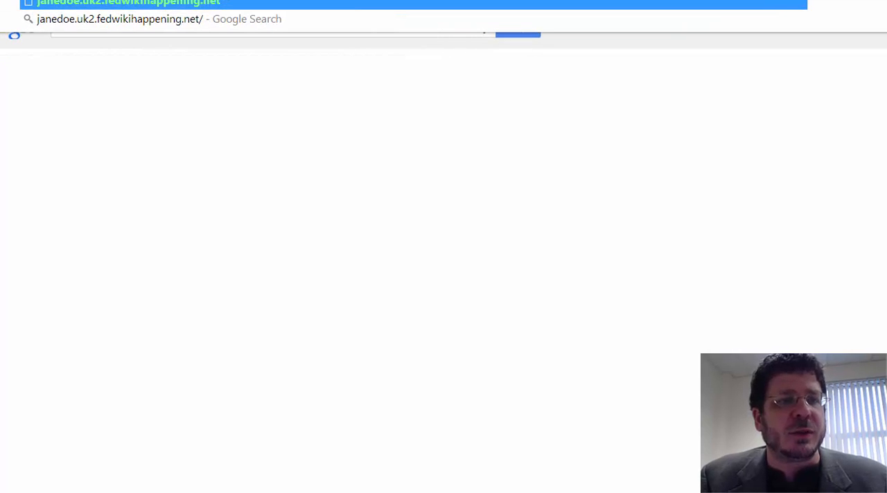
pyautogui.moveTo(110, 5); pyautogui.dragTo(303, 19)
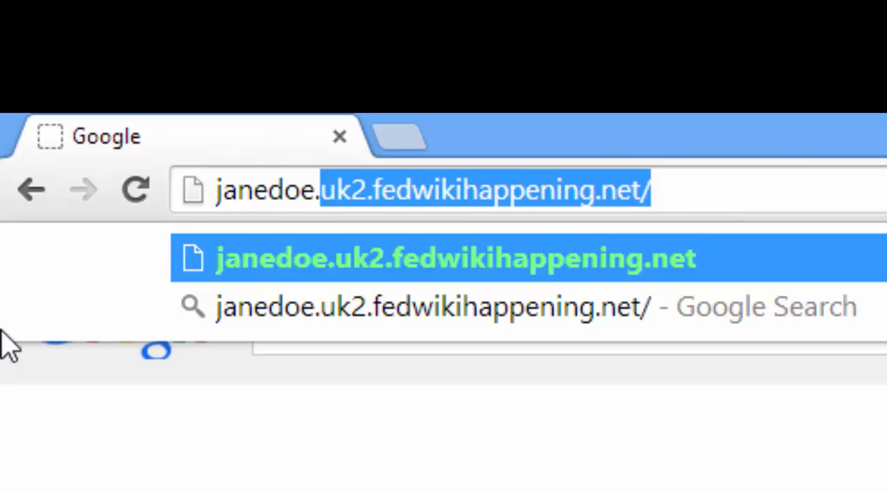
pyautogui.click(317, 190)
pyautogui.moveTo(316, 189); pyautogui.dragTo(208, 189)
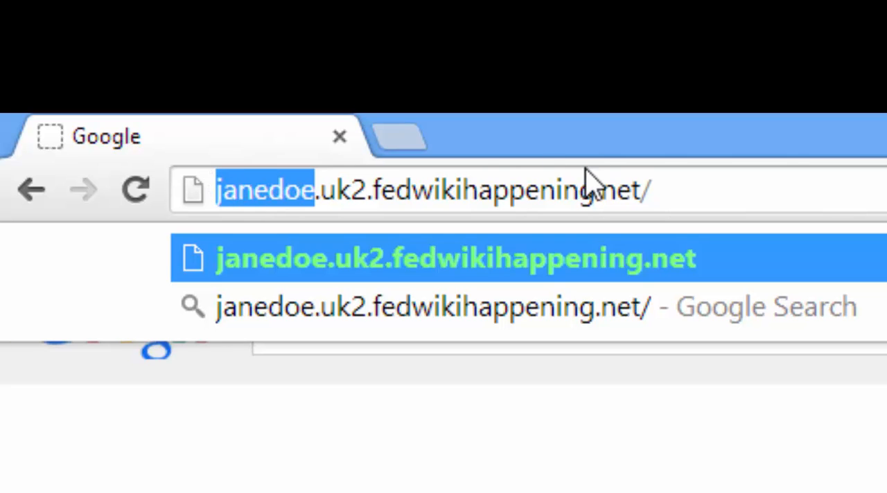
pyautogui.click(641, 189)
pyautogui.moveTo(642, 189); pyautogui.dragTo(194, 192)
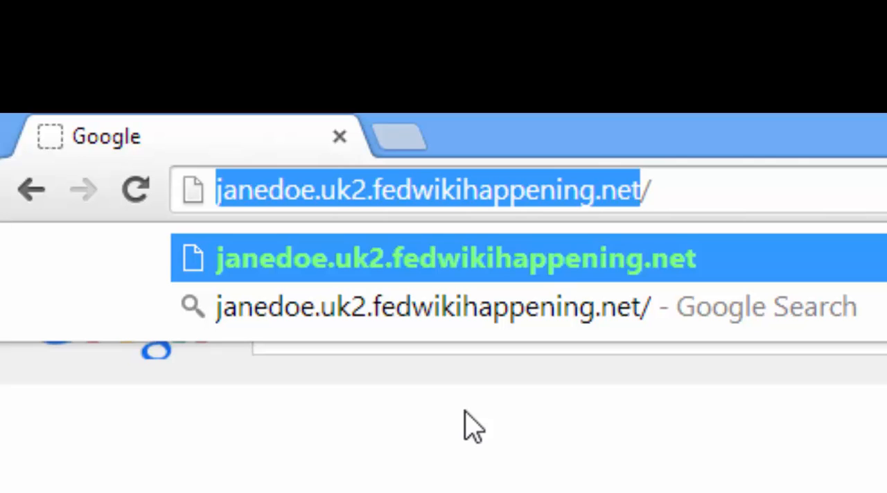
pyautogui.click(814, 174)
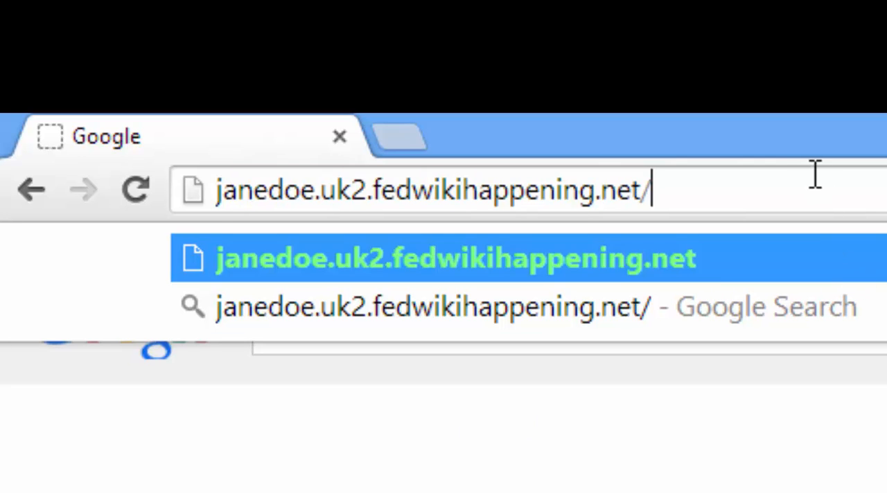
pyautogui.press('Return')
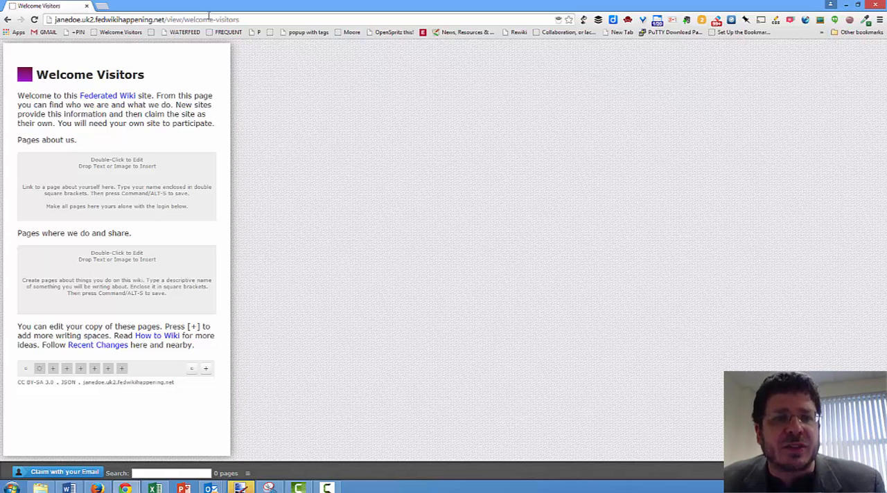
# Open journal.hapgood.net in a new tab and display its Recent Changes page
pyautogui.click(101, 5)
pyautogui.write('journal.hapgood.net')
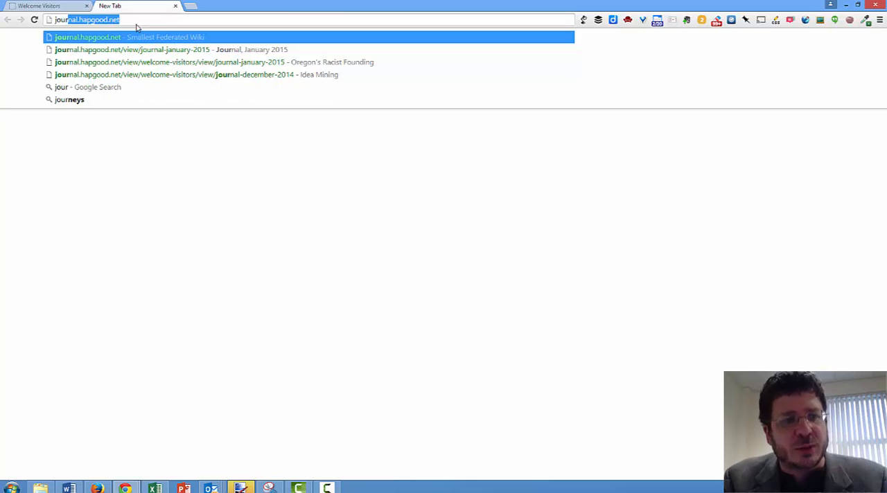
pyautogui.press('Return')
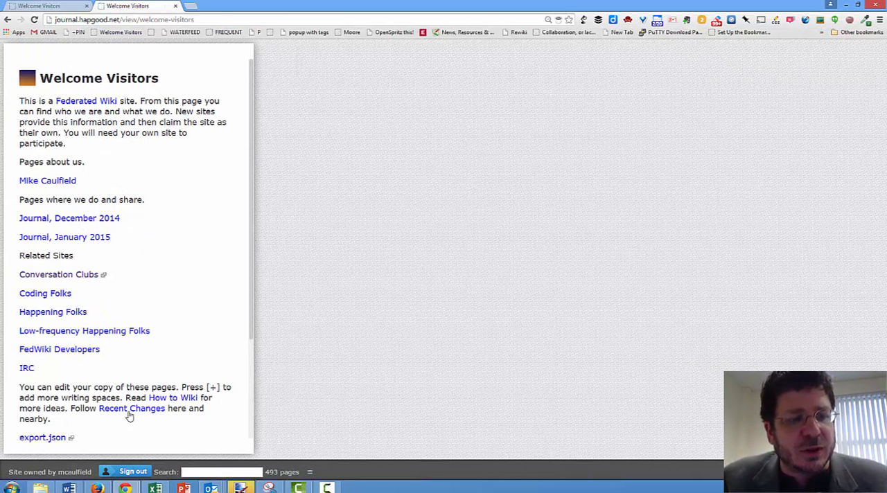
pyautogui.click(136, 409)
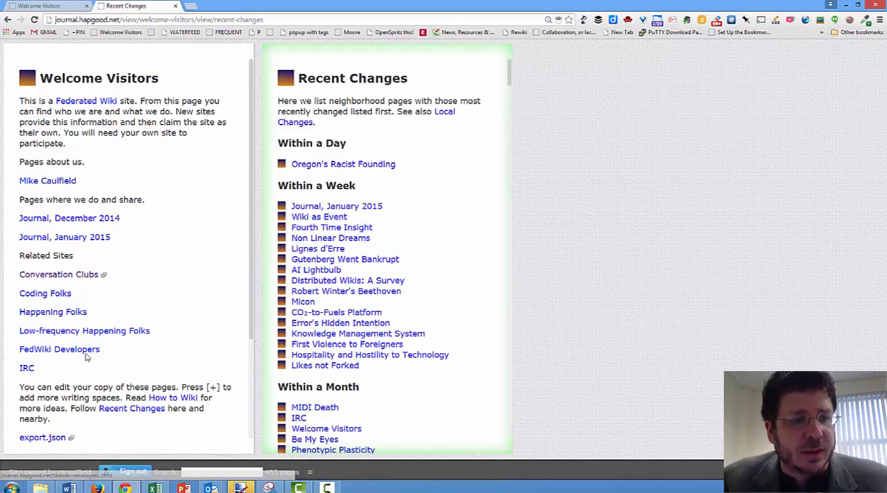
# Open the page "The Pedestrian Crossing as Social Gift" and visit the wiki site it comes from
pyautogui.click(59, 274)
pyautogui.click(206, 299)
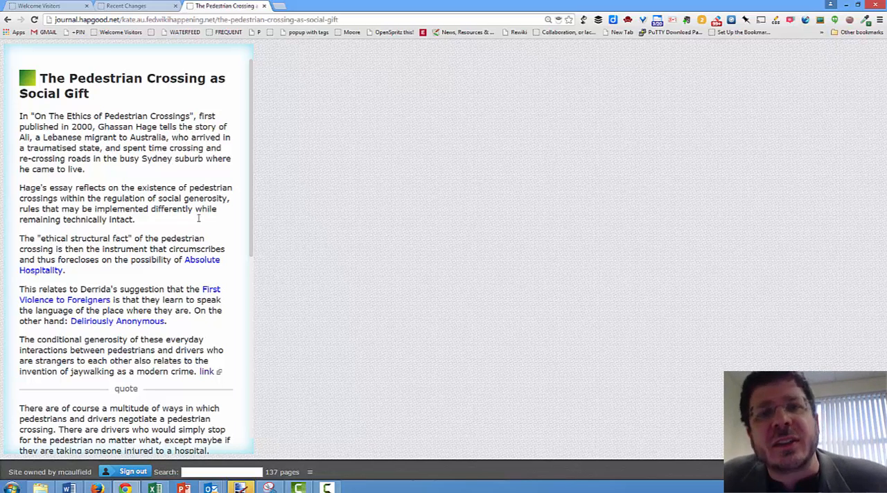
pyautogui.click(27, 80)
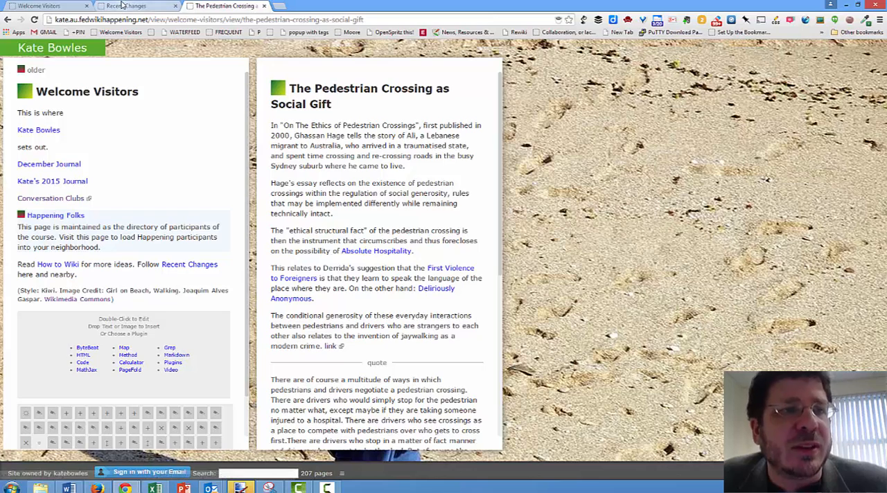
# Return to the new, unclaimed wiki site and add a double-bracketed link with the owner's full name under "Pages about us"
pyautogui.click(68, 7)
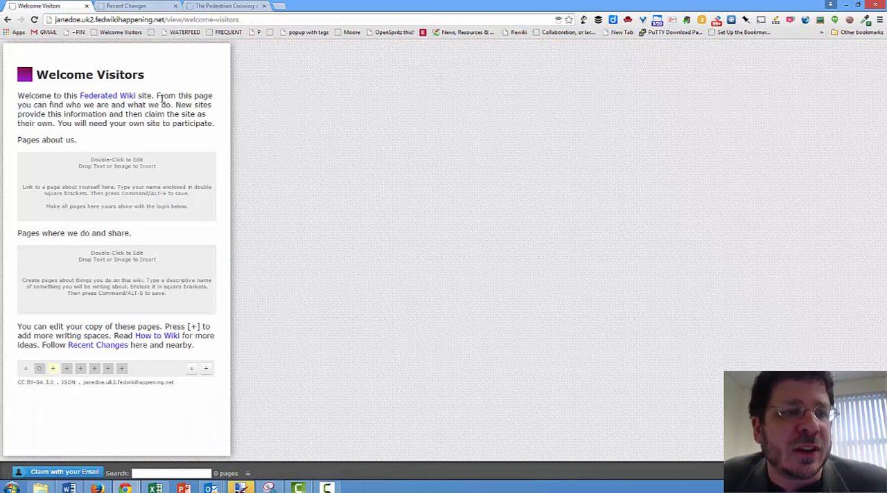
pyautogui.doubleClick(120, 187)
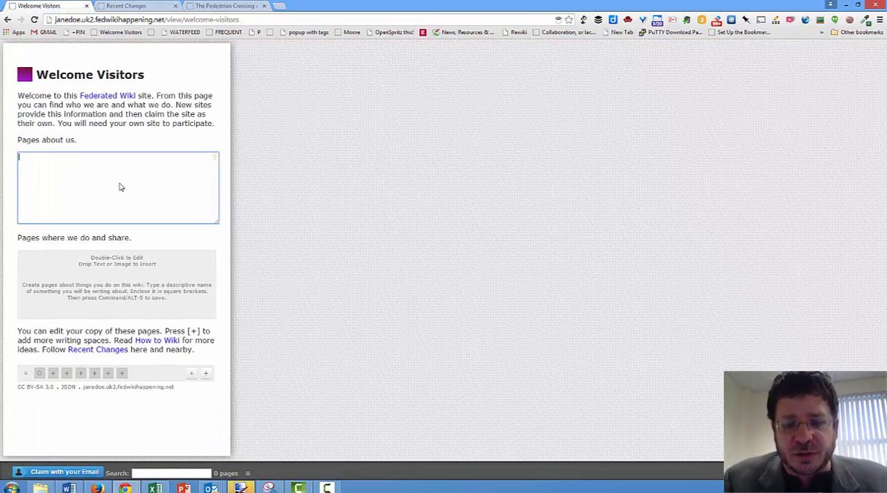
pyautogui.write('[[J')
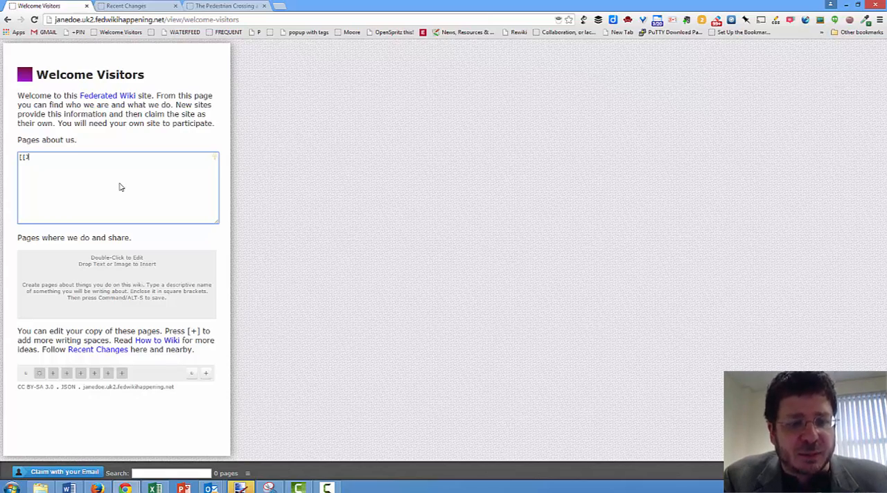
pyautogui.write('oh')
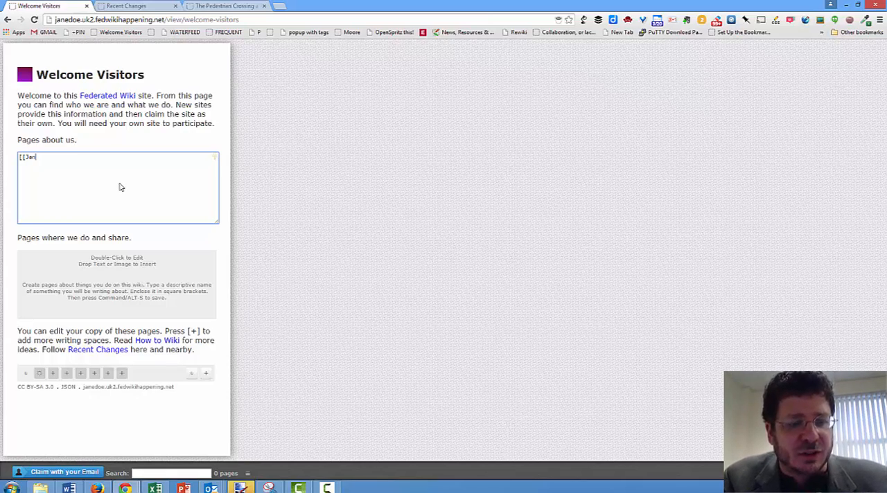
pyautogui.write('e Doe]]')
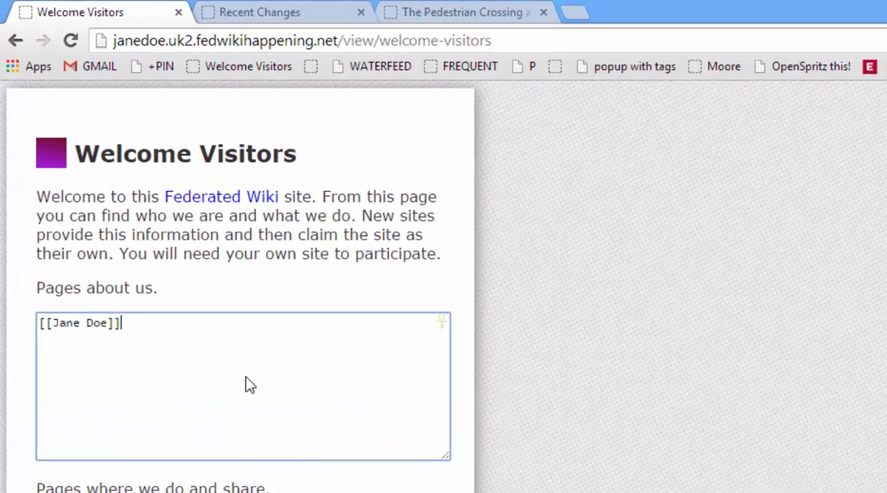
pyautogui.click(358, 169)
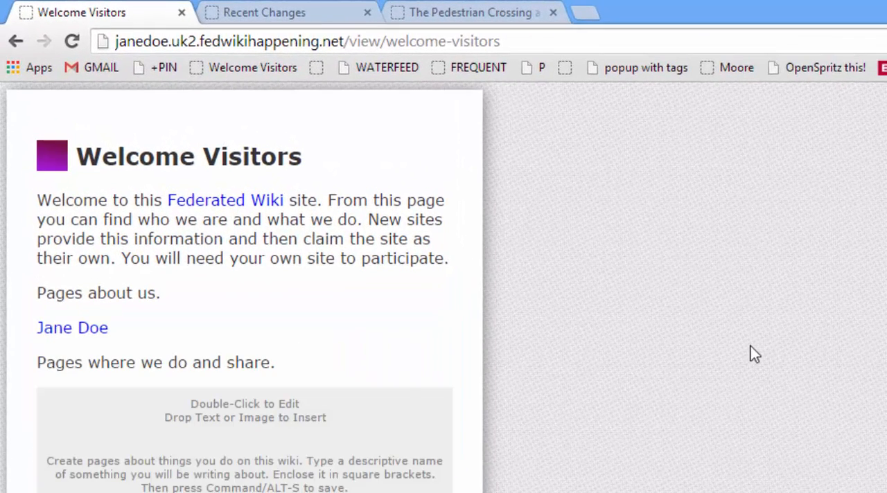
# Create the owner's personal page from the new name link and add an empty item to it
pyautogui.click(97, 333)
pyautogui.click(574, 223)
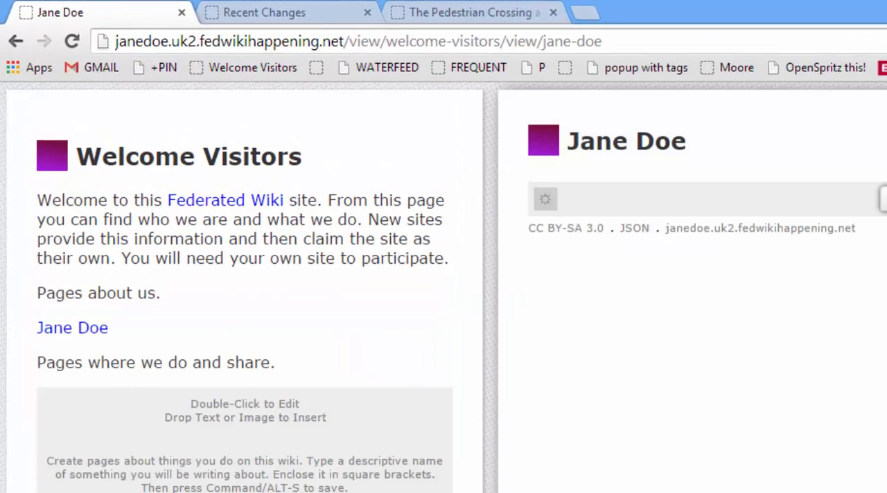
pyautogui.click(885, 200)
# Write and save the paragraph "I have over 10 years edtech experience in higher ed. I worked on the PLATO system as a kid."
pyautogui.doubleClick(879, 263)
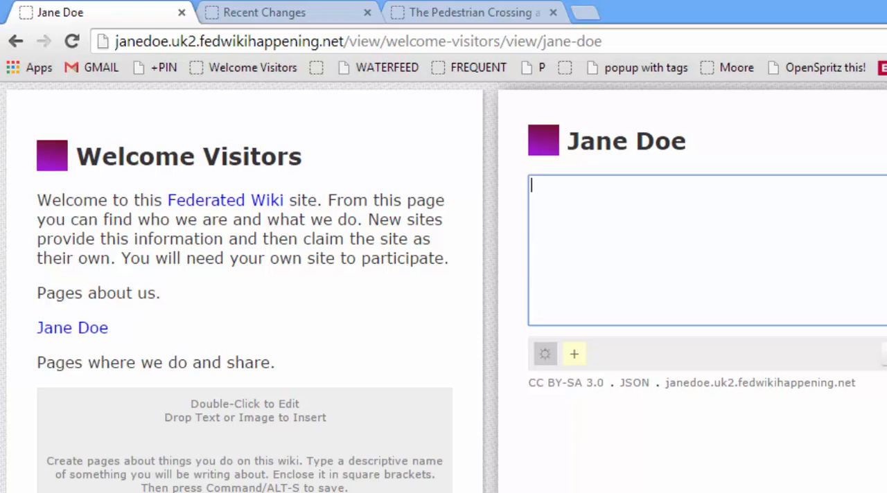
pyautogui.write('I have over 1')
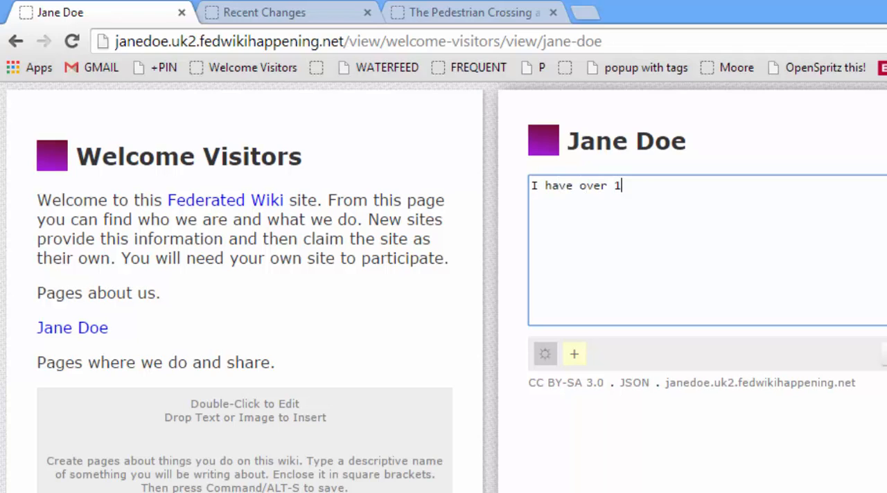
pyautogui.write('0 years edt')
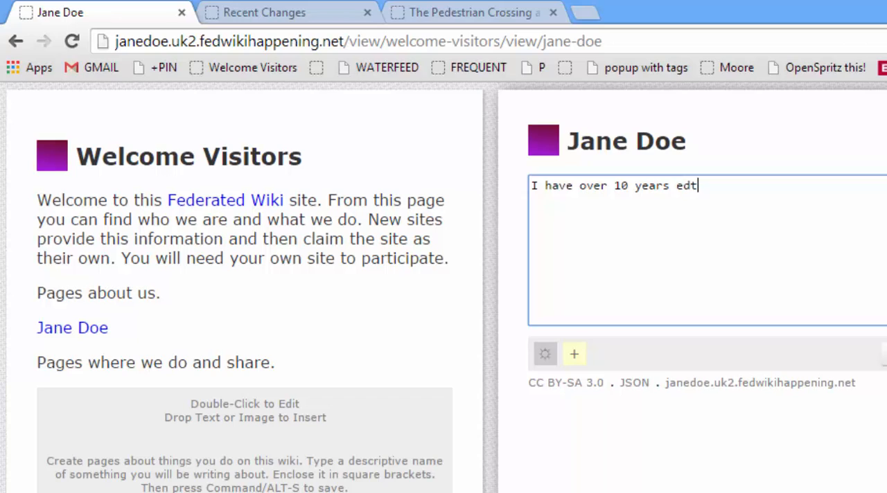
pyautogui.write('ech experie')
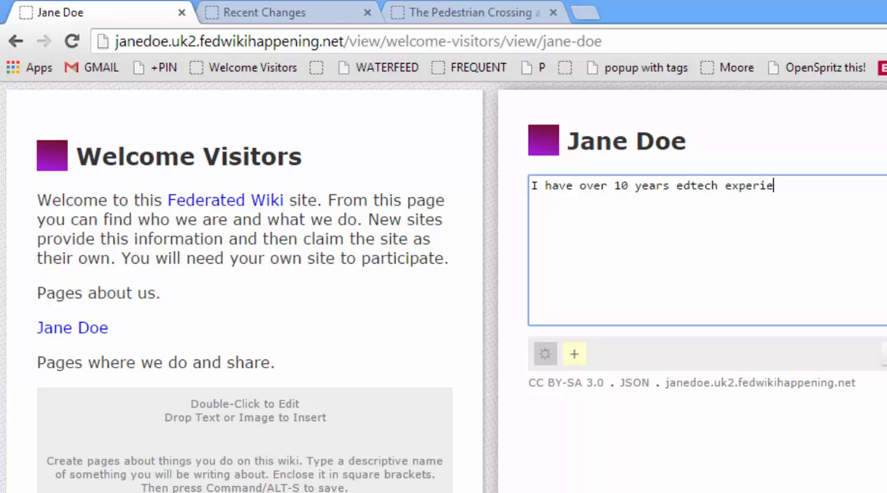
pyautogui.write('nce in higher ed. ')
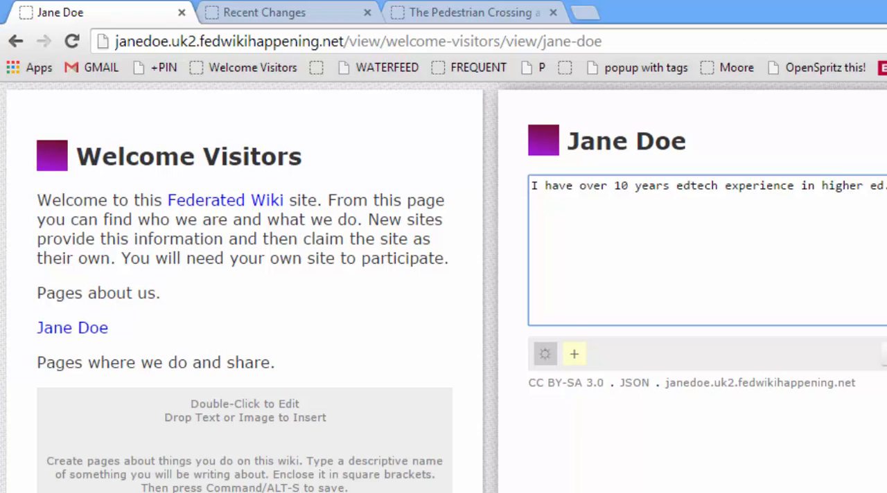
pyautogui.write('worked on the ')
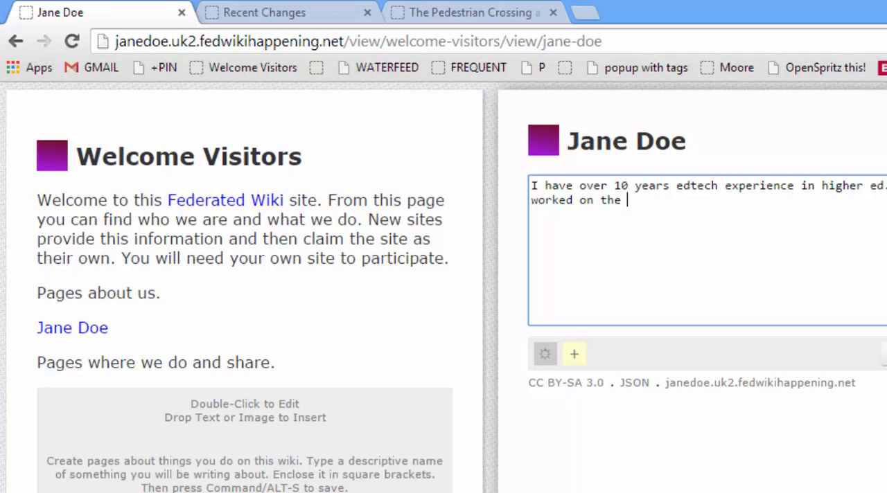
pyautogui.write('PLATO sys')
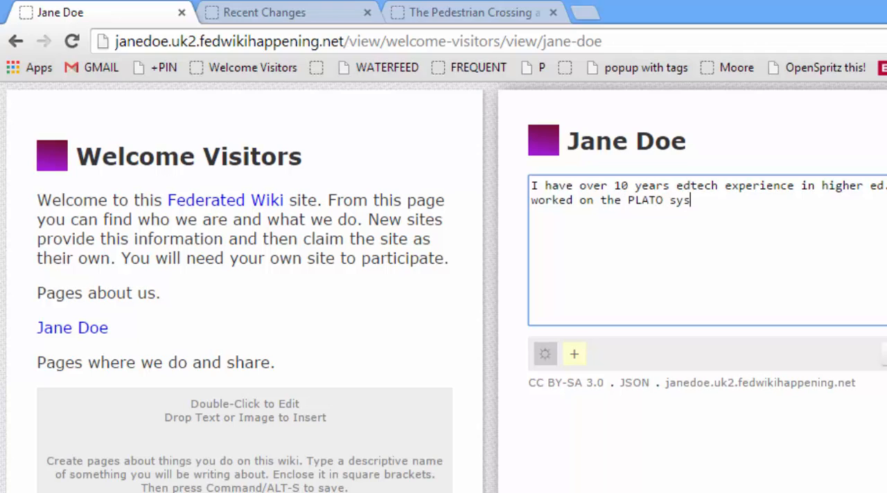
pyautogui.write('tem as a kid.')
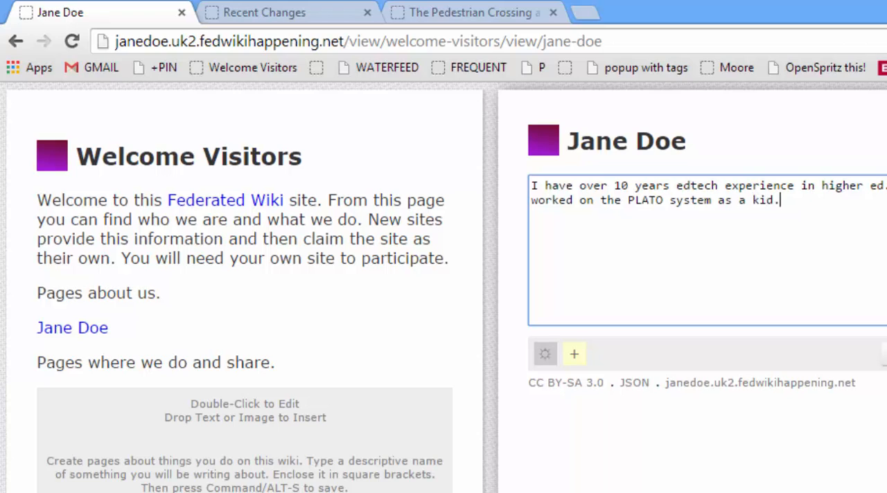
pyautogui.hotkey('alt', 's')
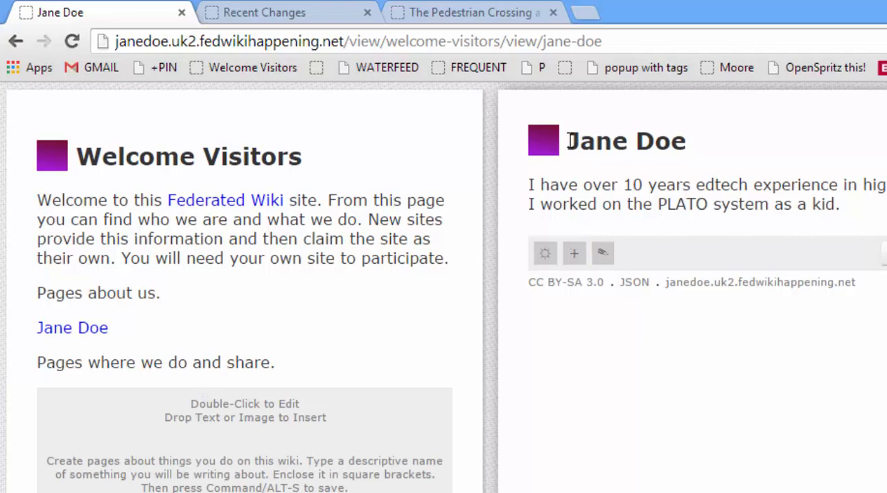
pyautogui.moveTo(567, 142); pyautogui.dragTo(697, 143)
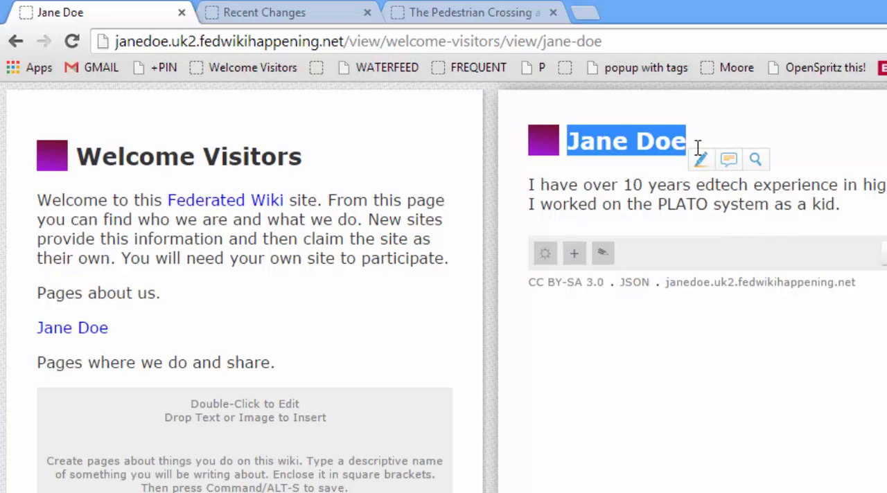
pyautogui.doubleClick(126, 331)
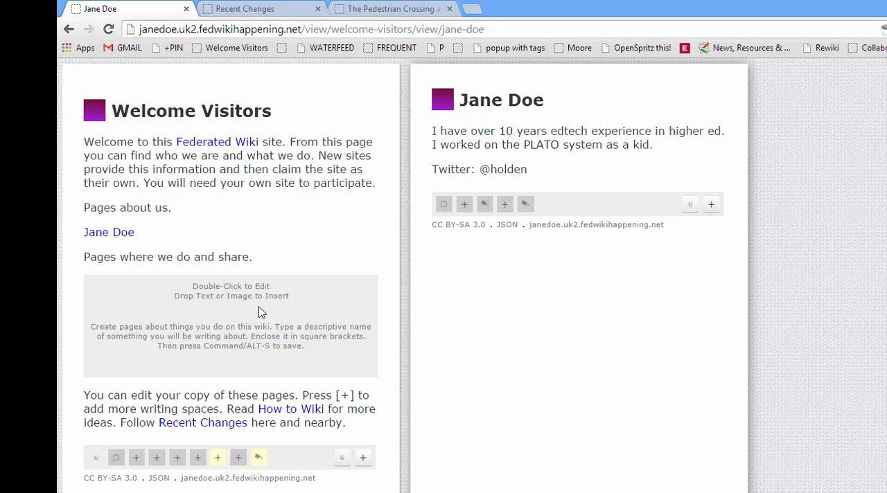
# Add the link [[Teaching Machines]] under "Pages where we do and share" on the Welcome Visitors page
pyautogui.doubleClick(205, 317)
pyautogui.write('[[')
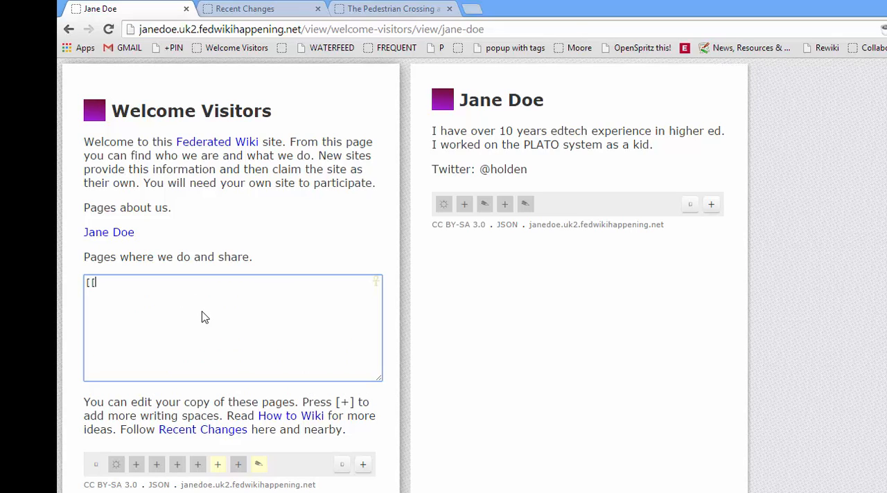
pyautogui.write('Teaching Machines')
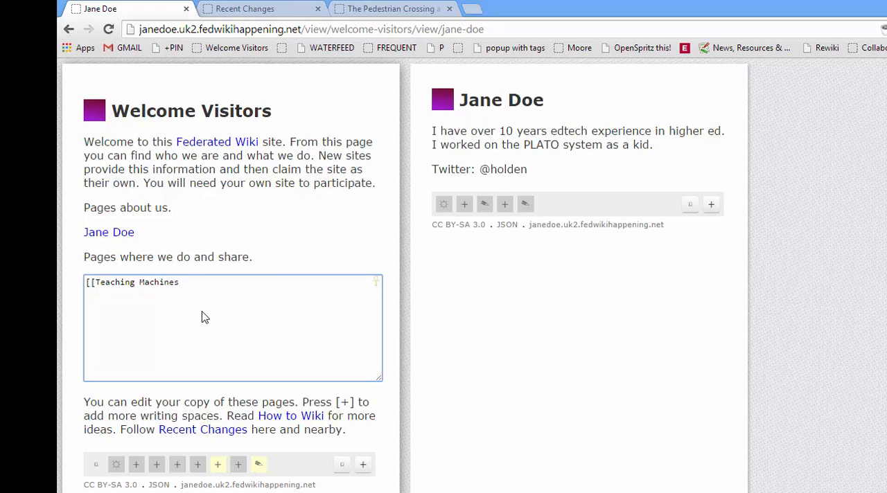
pyautogui.write(']]')
pyautogui.click(813, 323)
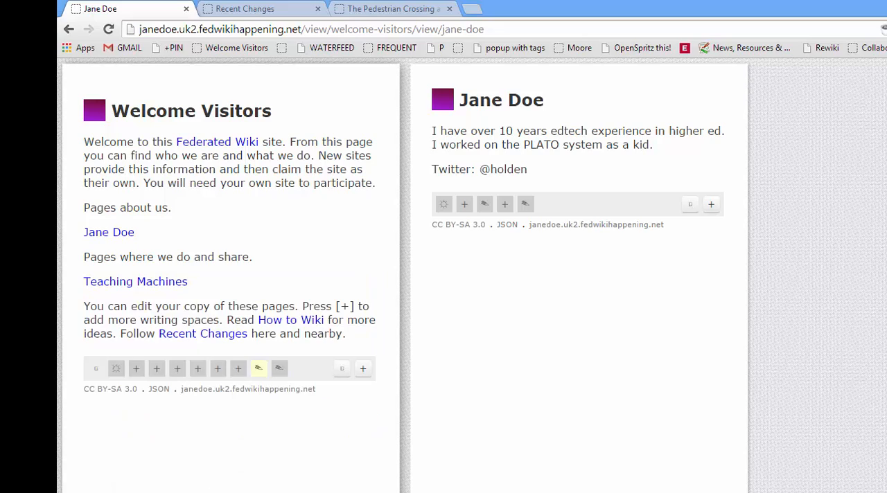
# Create the Teaching Machines page from its link and add an empty item to it
pyautogui.click(122, 284)
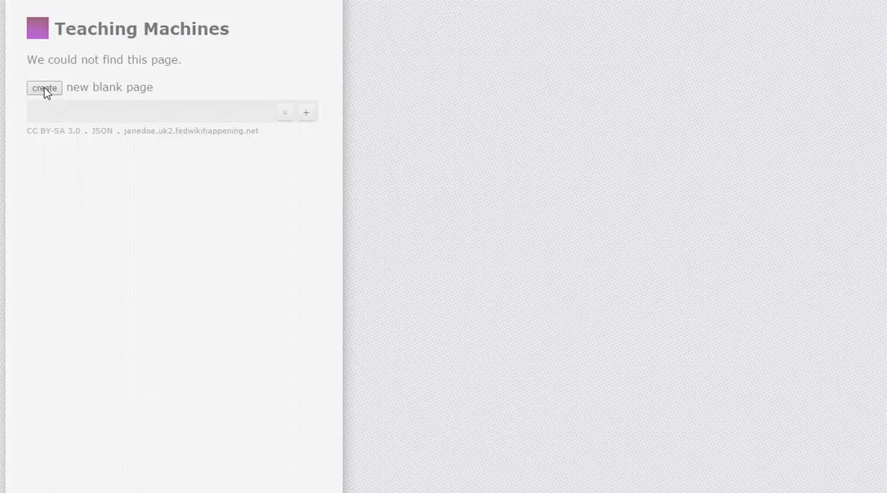
pyautogui.click(44, 90)
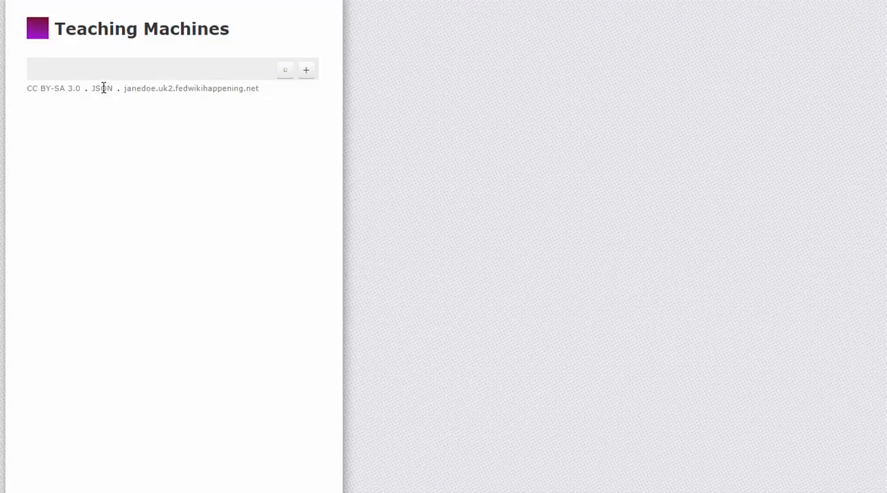
pyautogui.click(305, 70)
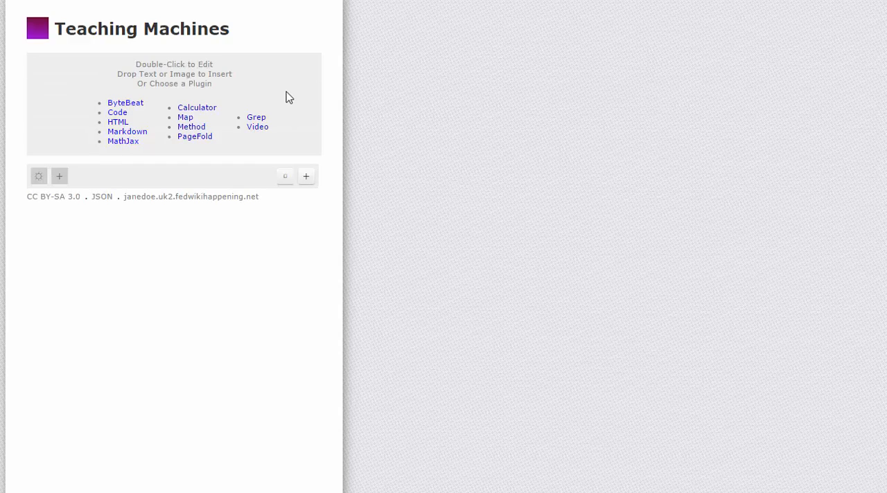
# Write and save the link [[Speak and Spell]] in the empty item on the Teaching Machines page
pyautogui.doubleClick(289, 97)
pyautogui.write('[[Speak an')
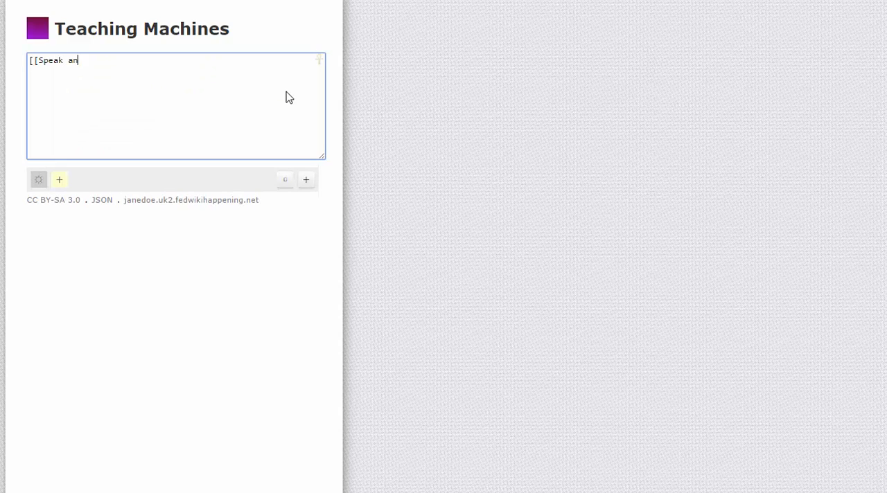
pyautogui.write('d Spell]]')
pyautogui.click(507, 172)
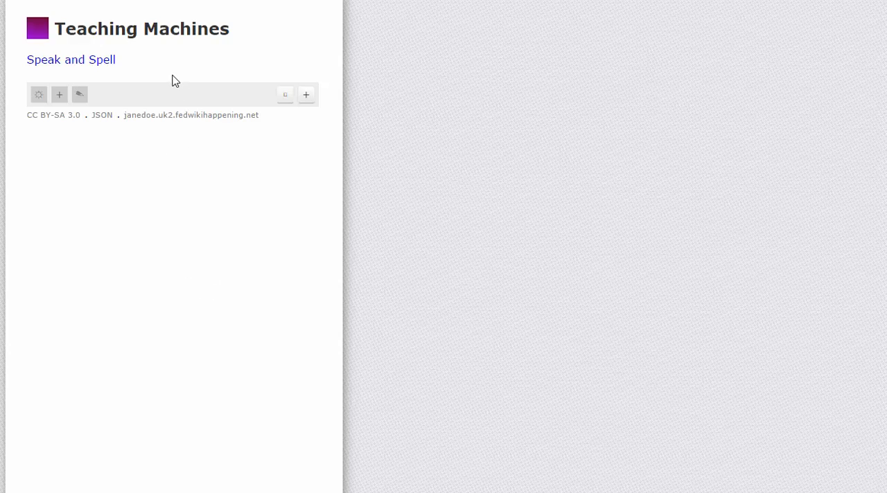
# Add the paragraph "Here we collect some links to material written for the Teaching Machines event of March 2015." above the Speak and Spell link
pyautogui.click(306, 95)
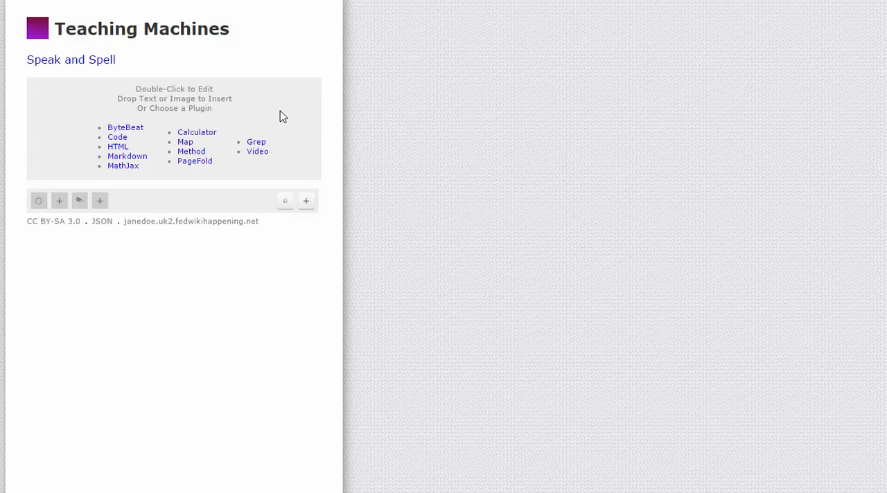
pyautogui.doubleClick(274, 109)
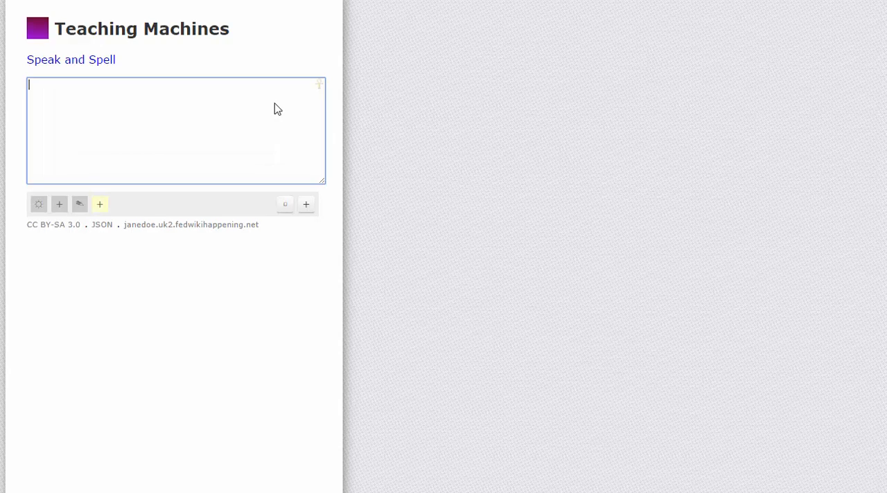
pyautogui.write('Here we collect some li')
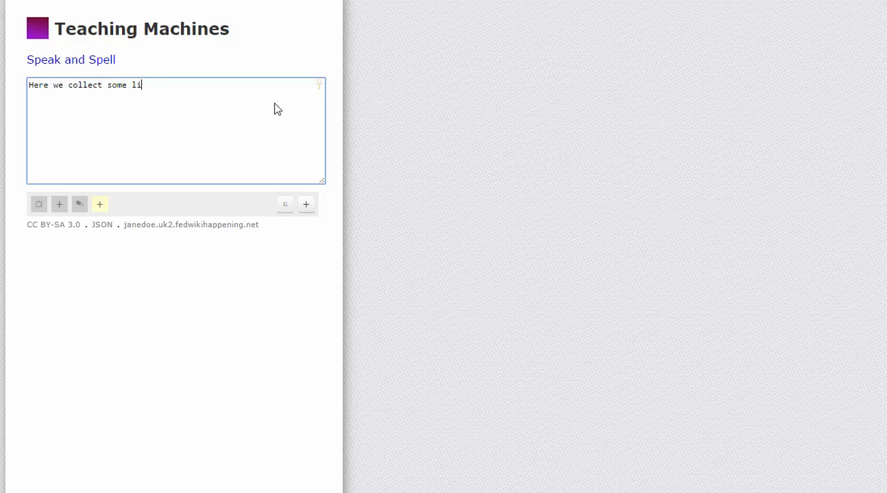
pyautogui.write('nks to material writt')
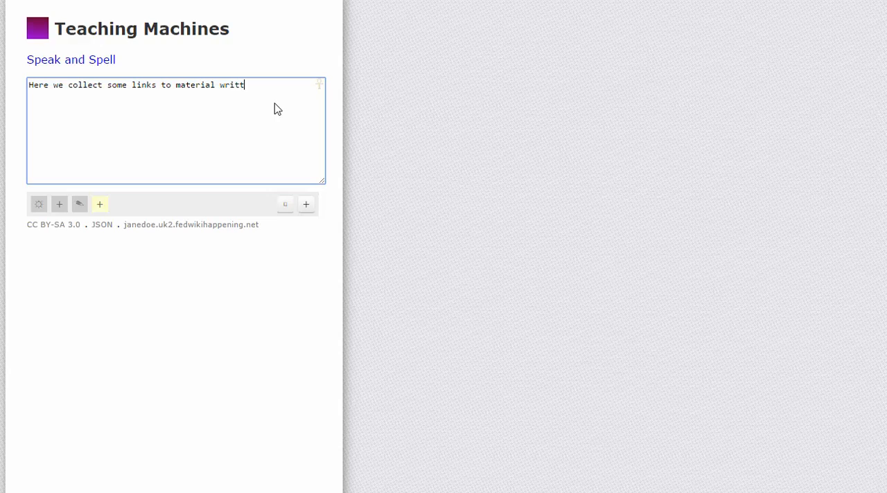
pyautogui.write('en for the Teaching Machines eve')
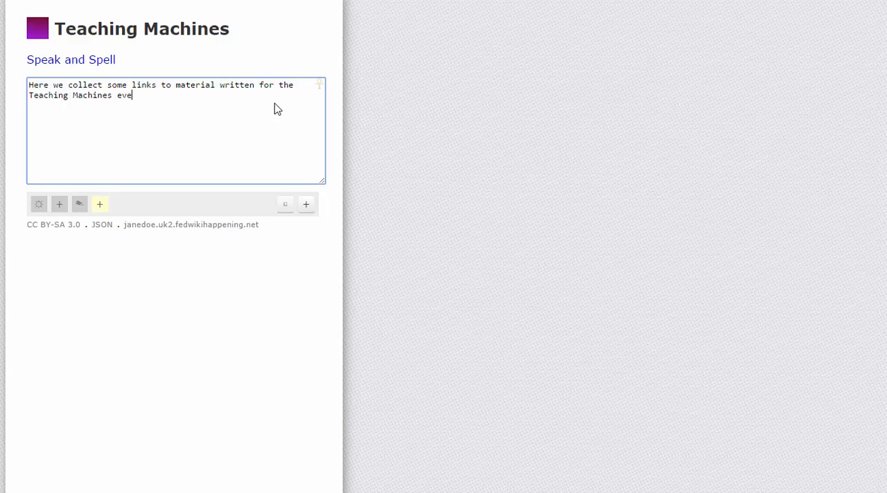
pyautogui.write('nt of March 2015.')
pyautogui.click(670, 208)
pyautogui.moveTo(103, 87); pyautogui.dragTo(111, 55)
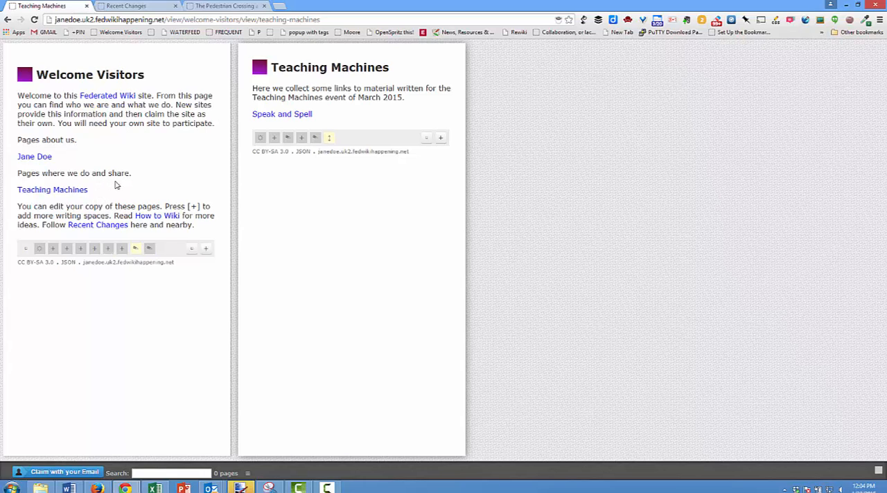
# Add a "Related Sites" item to the Welcome Visitors page and move it directly below the Teaching Machines link
pyautogui.click(206, 251)
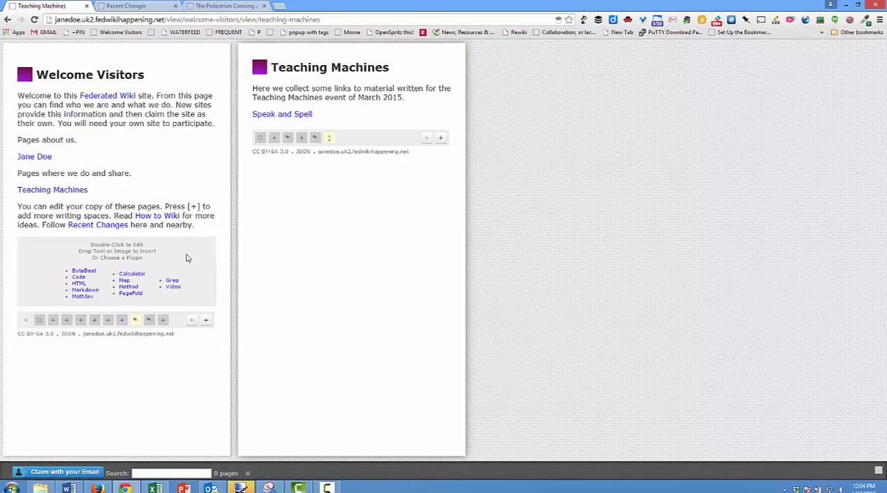
pyautogui.doubleClick(186, 258)
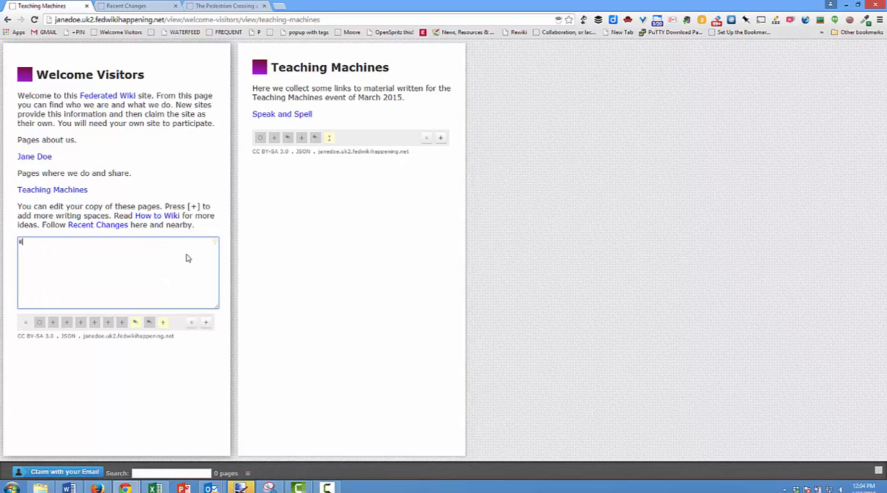
pyautogui.write('Realted')
pyautogui.press('BackSpace')
pyautogui.press('BackSpace')
pyautogui.press('BackSpace')
pyautogui.press('BackSpace')
pyautogui.press('BackSpace')
pyautogui.write('lated Site')
pyautogui.click(277, 251)
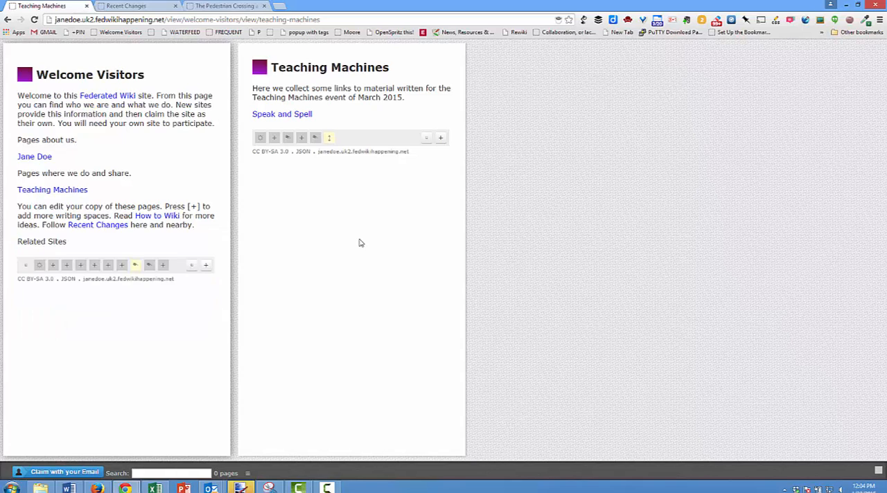
pyautogui.moveTo(34, 243); pyautogui.dragTo(44, 200)
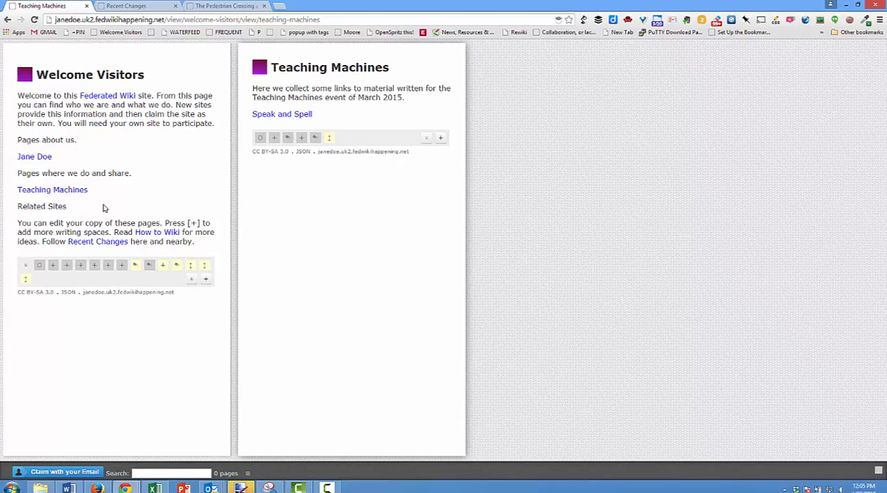
# Start a new empty text item directly beneath "Related Sites" on the Welcome Visitors page
pyautogui.doubleClick(104, 207)
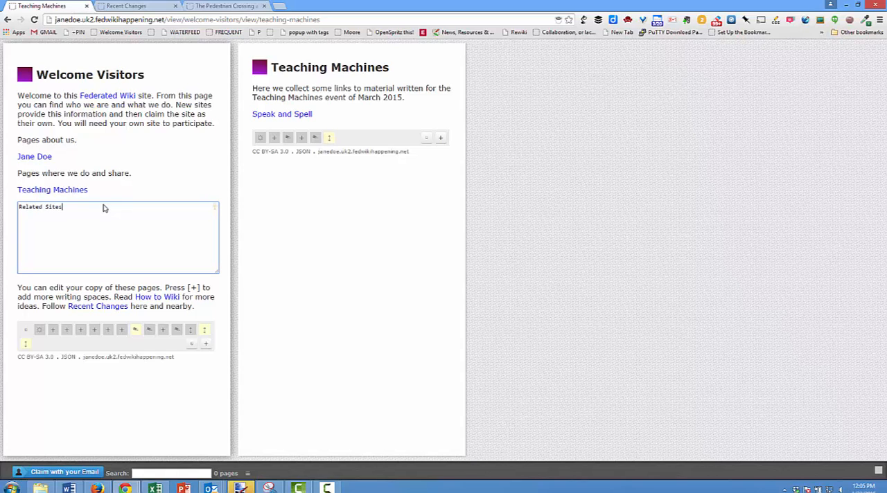
pyautogui.press('Return')
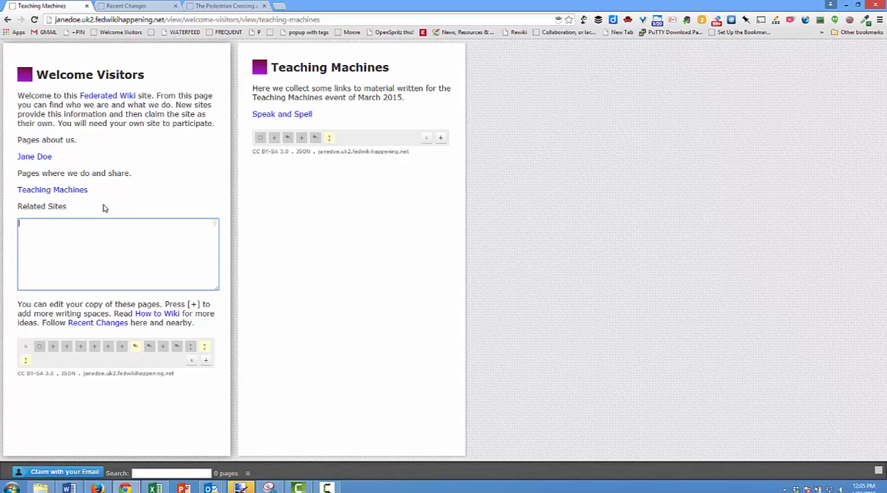